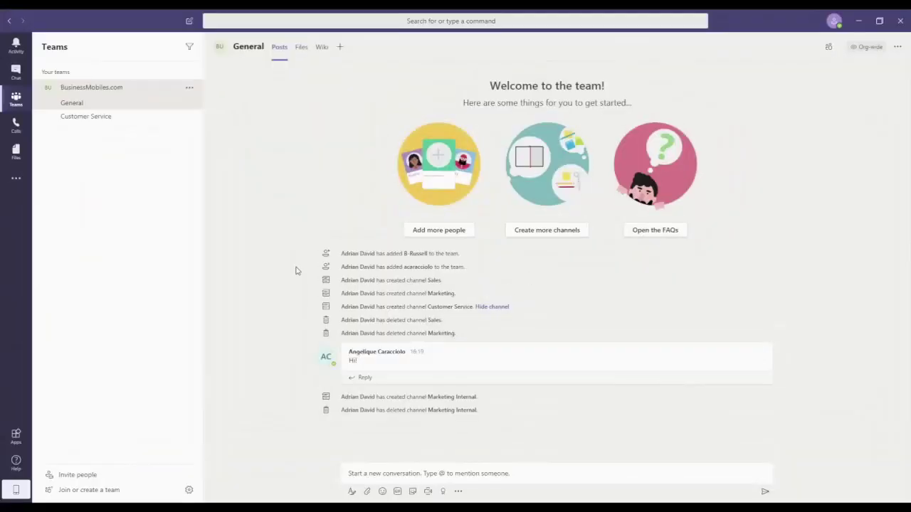
# - Add a channel named Marketing 1 to the BusinessMobiles.com team, shown automatically for everyone
pyautogui.click(469, 94)
pyautogui.click(540, 234)
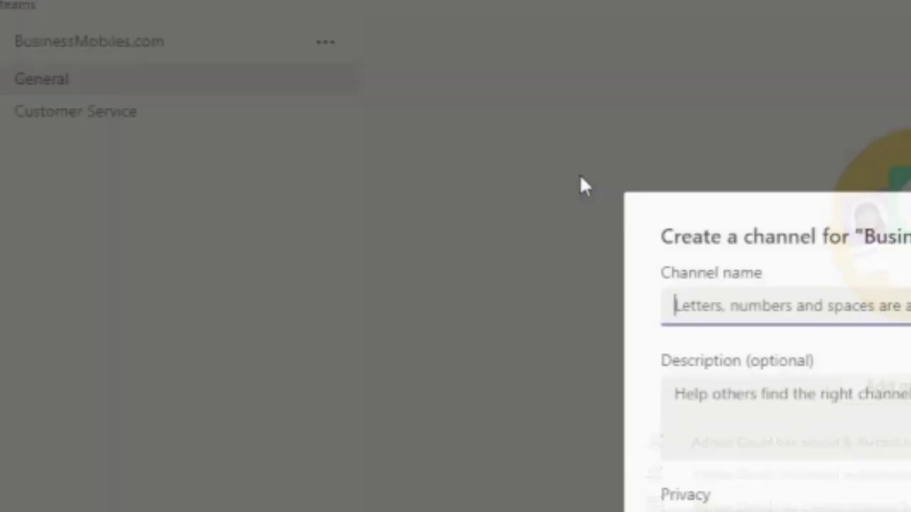
pyautogui.write('Marketing 1')
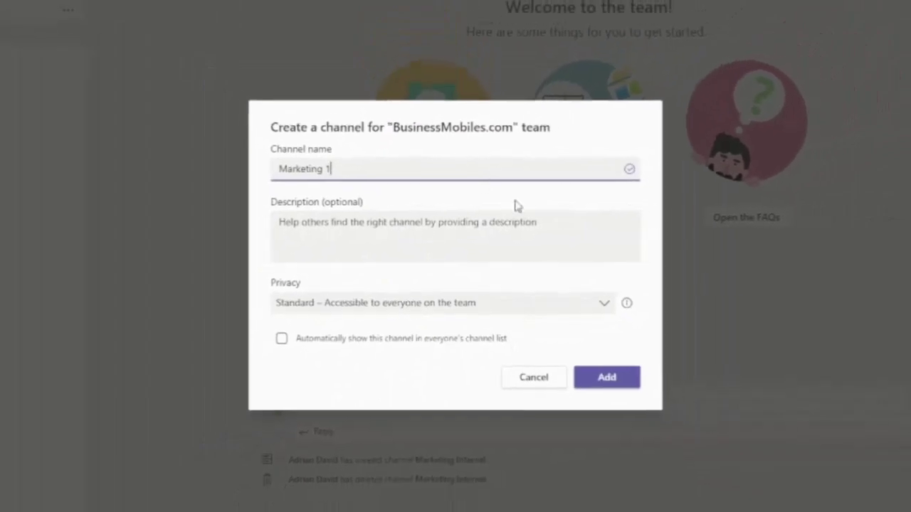
pyautogui.click(307, 327)
pyautogui.click(582, 357)
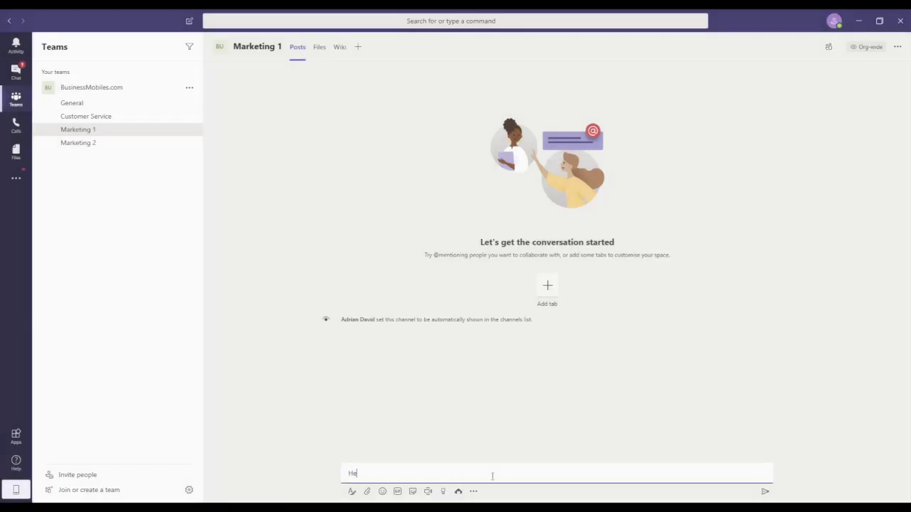
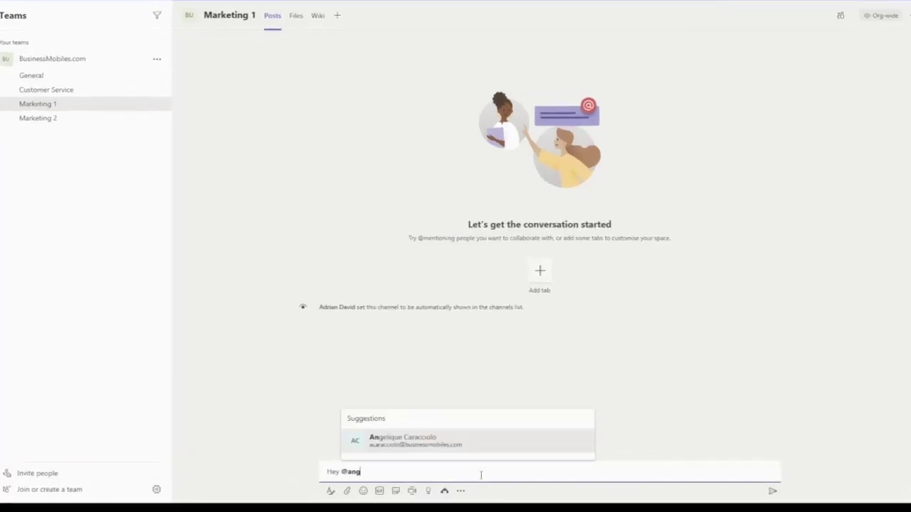
pyautogui.press('Return')
pyautogui.write(', check out this questionnaire.')
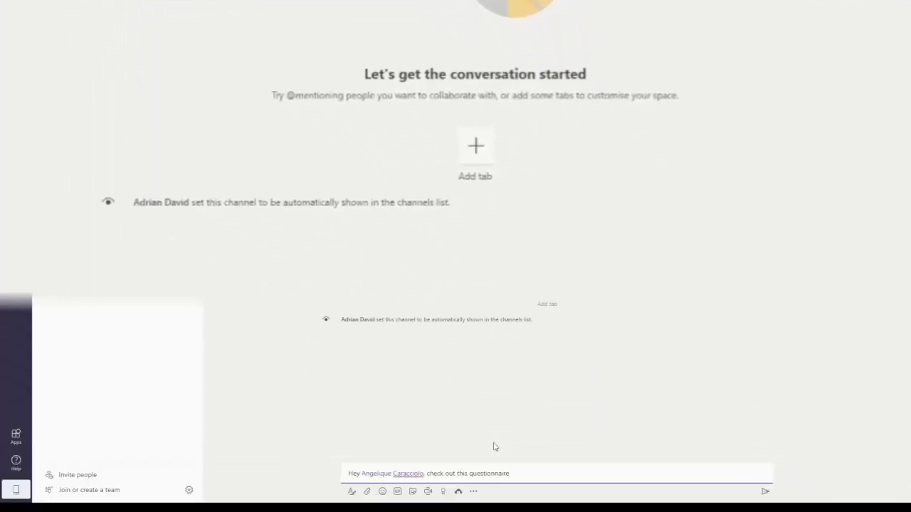
pyautogui.press('Return')
pyautogui.click(458, 491)
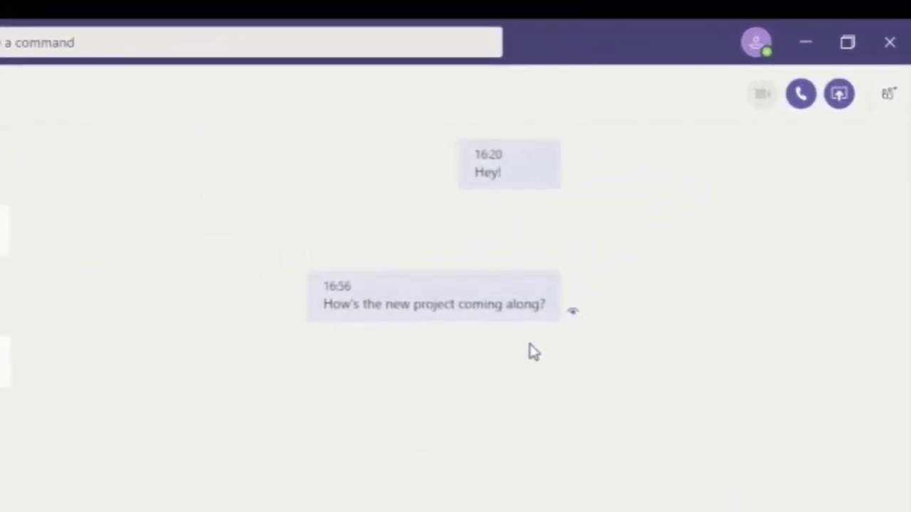
pyautogui.moveTo(337, 291)
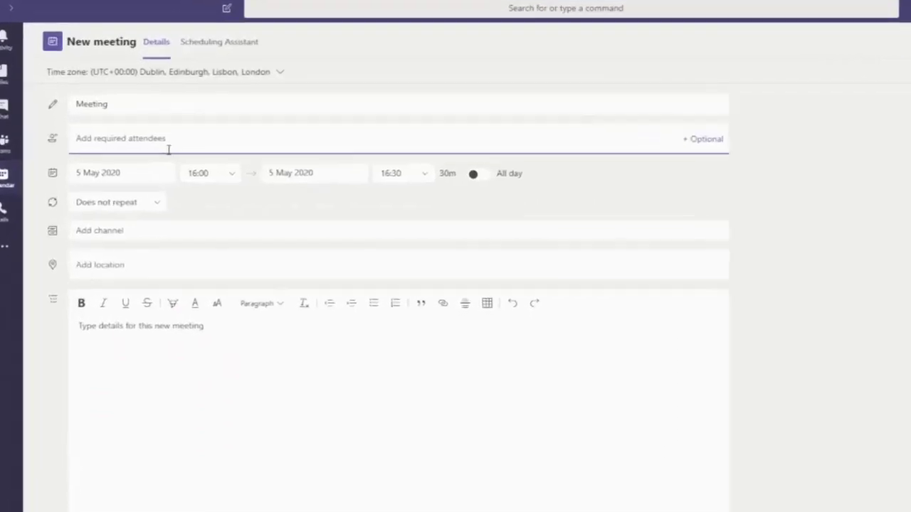
# - Add the suggested colleague as attendee and enter details 'Meeting to discuss new project.'
pyautogui.write('@ang')
pyautogui.click(159, 143)
pyautogui.click(200, 410)
pyautogui.write('Meeting to discuss new project.')
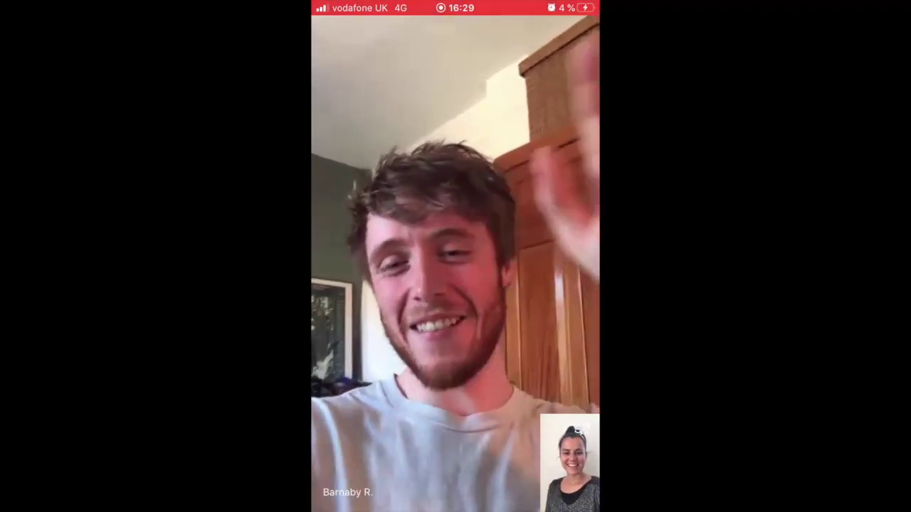
# - Start and then stop recording the call, and bring up the screen-sharing choices
pyautogui.click(499, 465)
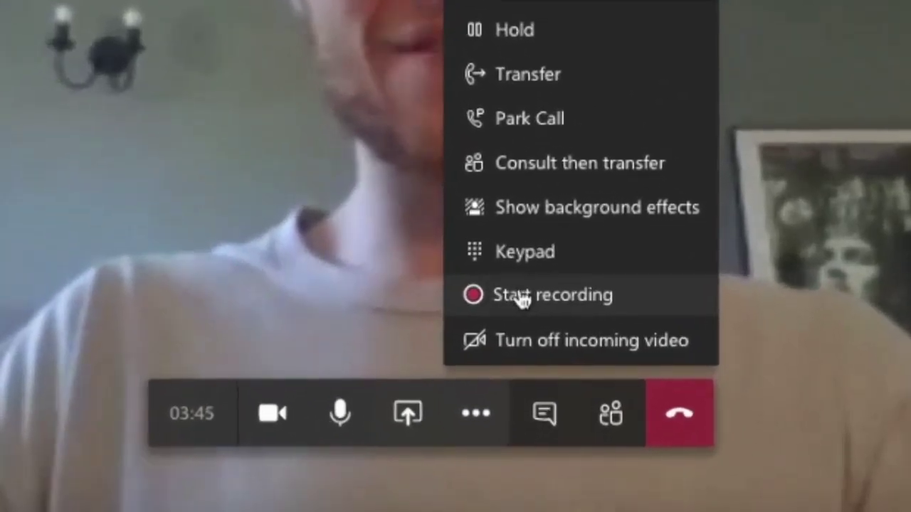
pyautogui.click(517, 407)
pyautogui.click(512, 429)
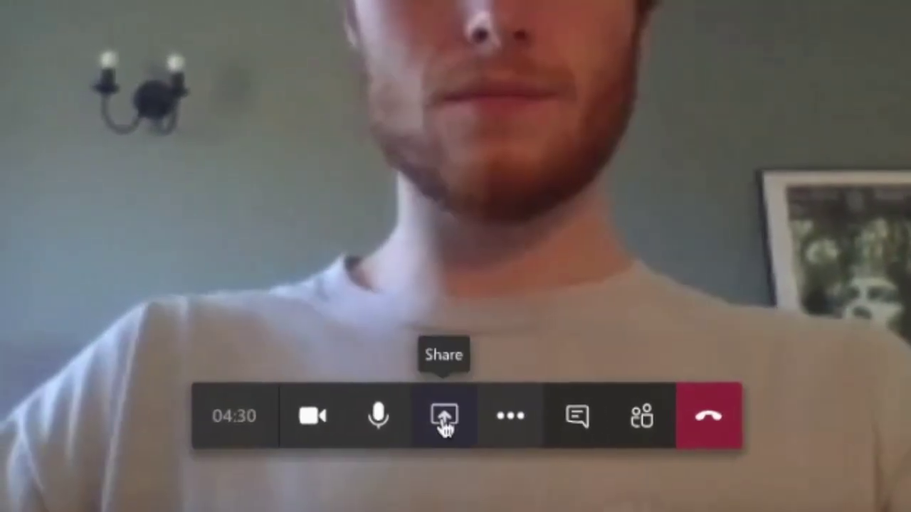
pyautogui.click(447, 414)
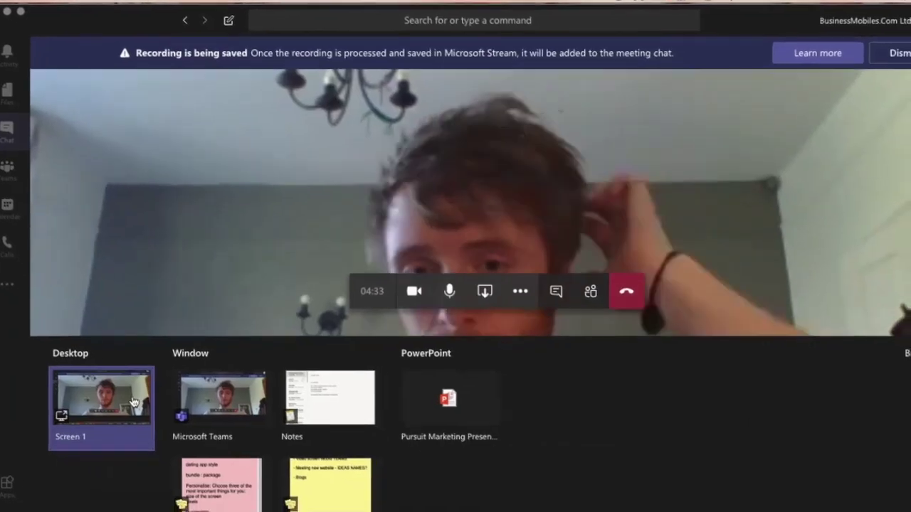
pyautogui.scroll(-5, 258, 291)
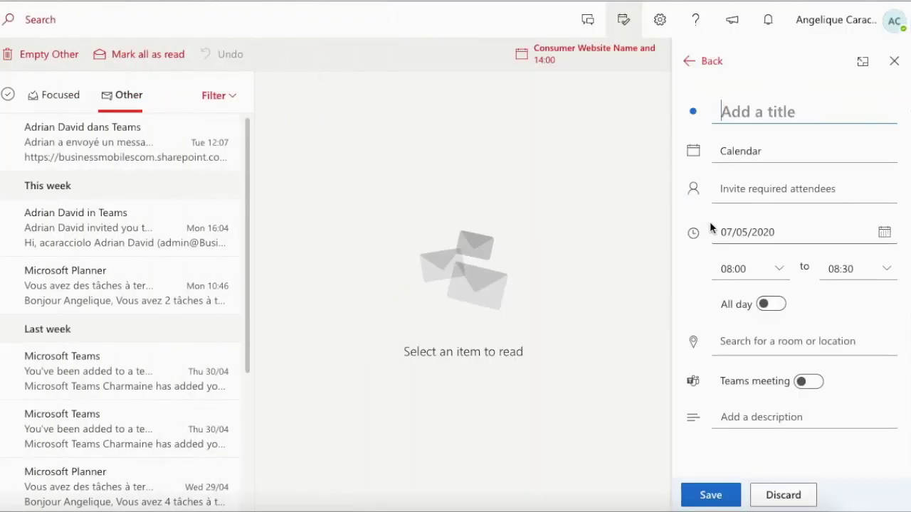
# - Title the new event 'Marketing Meeting' and add a colleague as a required attendee
pyautogui.write('Marketing Meeti')
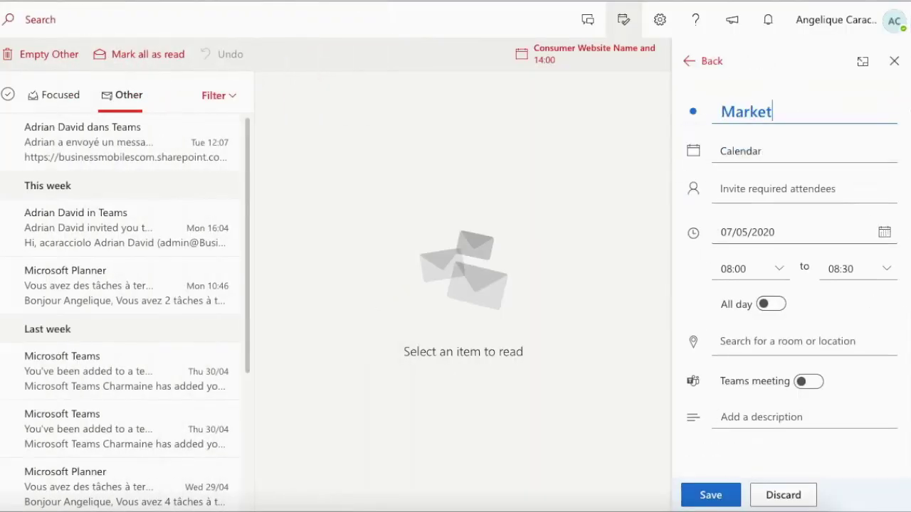
pyautogui.write('ng')
pyautogui.click(691, 217)
pyautogui.write('barn')
pyautogui.press('Return')
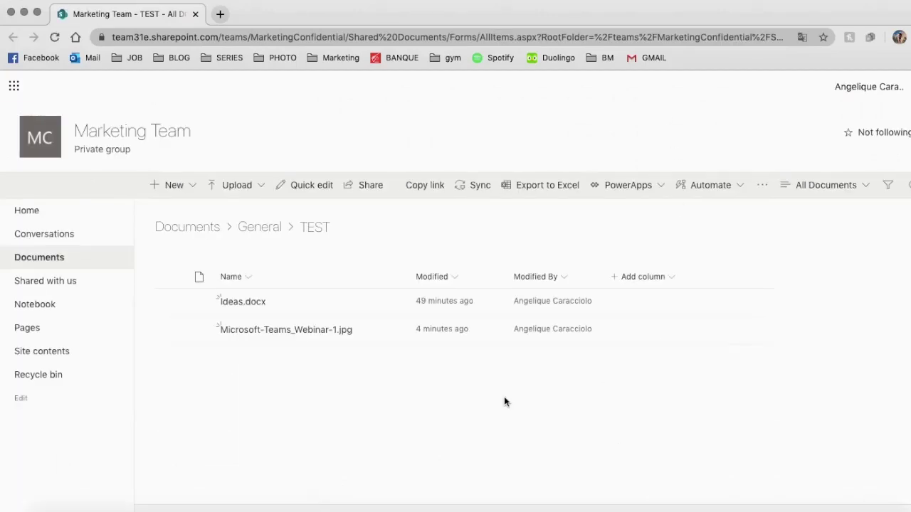
# - Upload the picture teams.jpg from the computer into the TEST folder
pyautogui.click(261, 187)
pyautogui.click(238, 211)
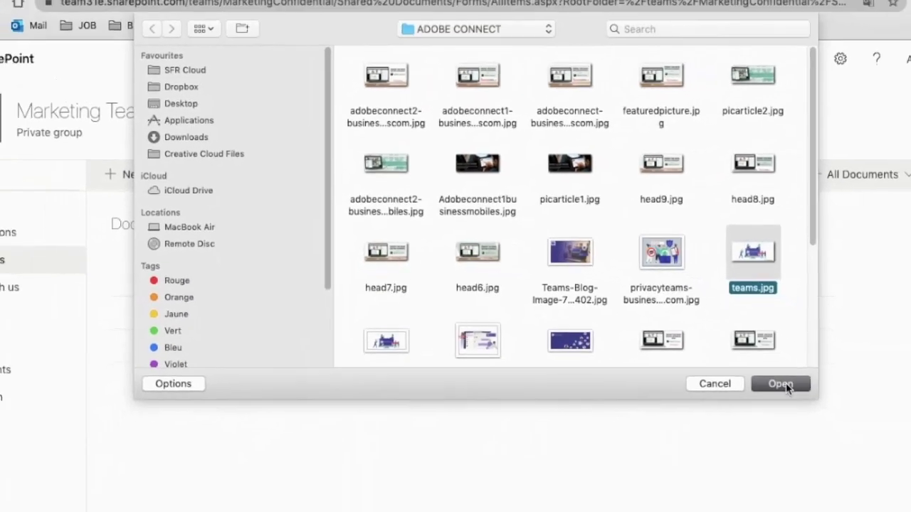
pyautogui.click(783, 383)
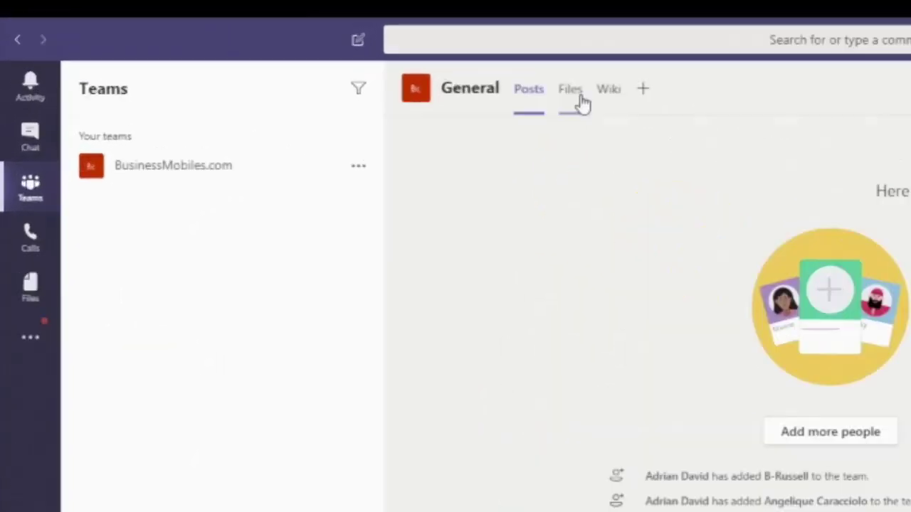
# - Copy a shareable link to Test Document.txt from the General channel's files
pyautogui.click(306, 54)
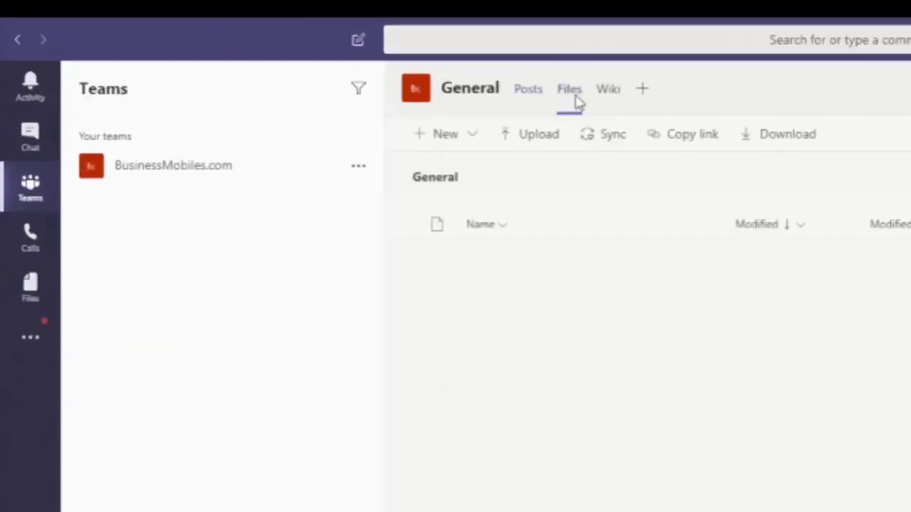
pyautogui.click(540, 140)
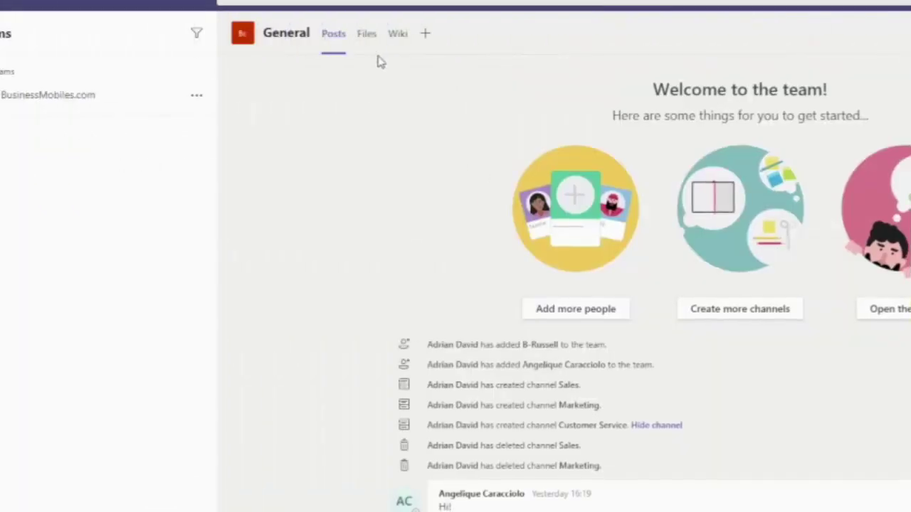
pyautogui.click(365, 35)
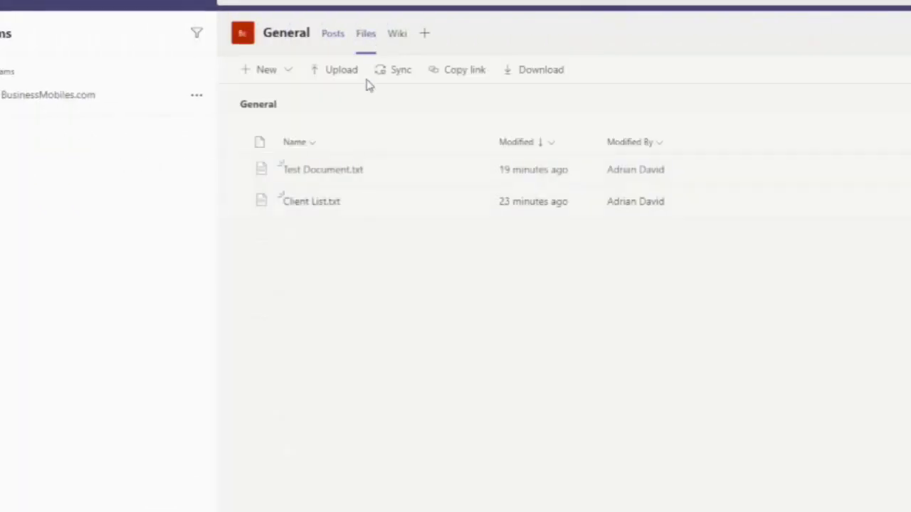
pyautogui.rightClick(340, 172)
pyautogui.click(377, 184)
pyautogui.click(757, 439)
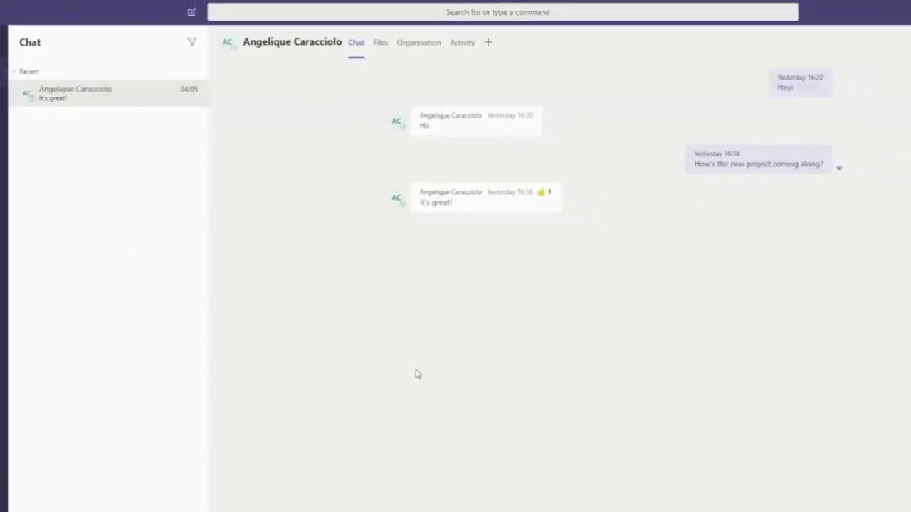
# - Paste and send the link in chat, then open Marketing Test.docx from the Marketing Test folder
pyautogui.click(446, 476)
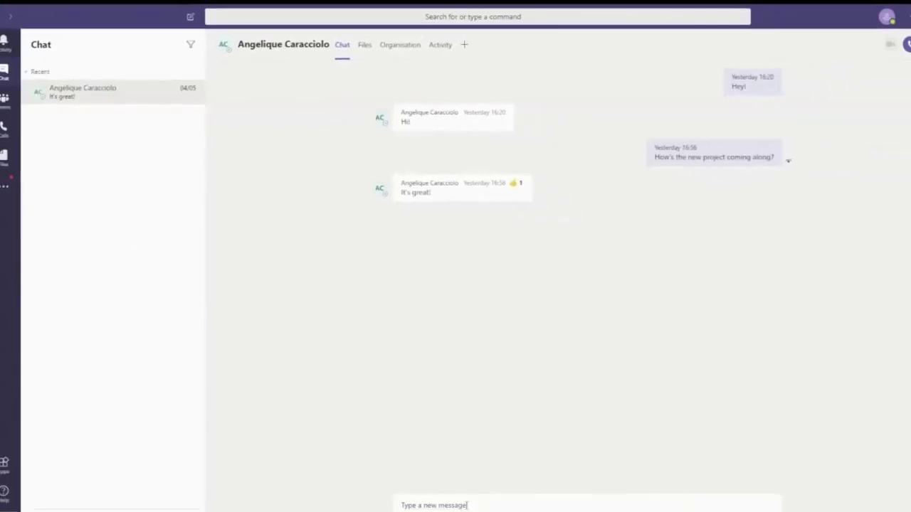
pyautogui.hotkey('ctrl', 'v')
pyautogui.press('Return')
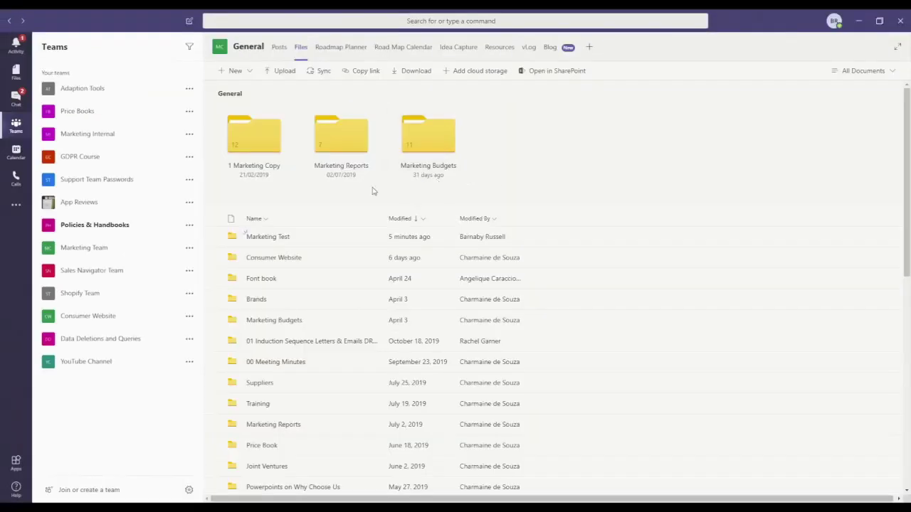
pyautogui.click(278, 239)
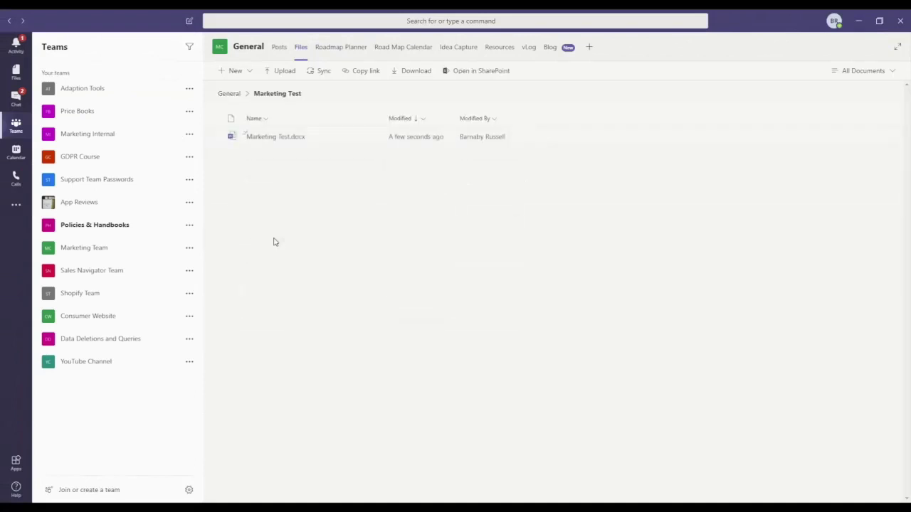
pyautogui.click(297, 140)
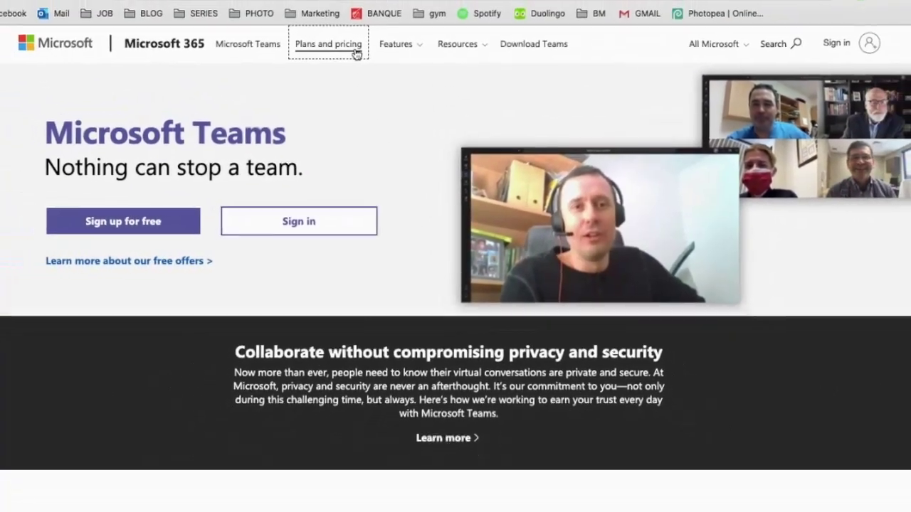
# - Open the Teams plans and pricing page and scroll to the per-user plan options
pyautogui.click(363, 67)
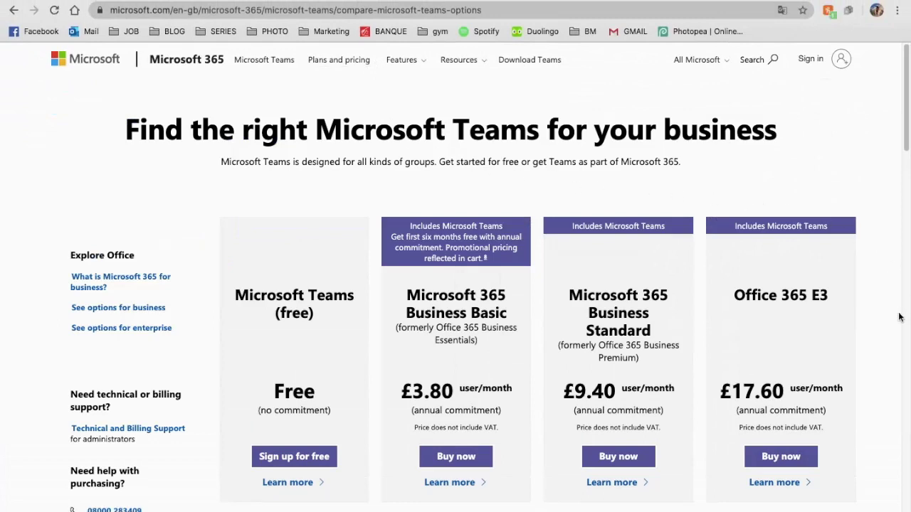
pyautogui.scroll(-1, 898, 317)
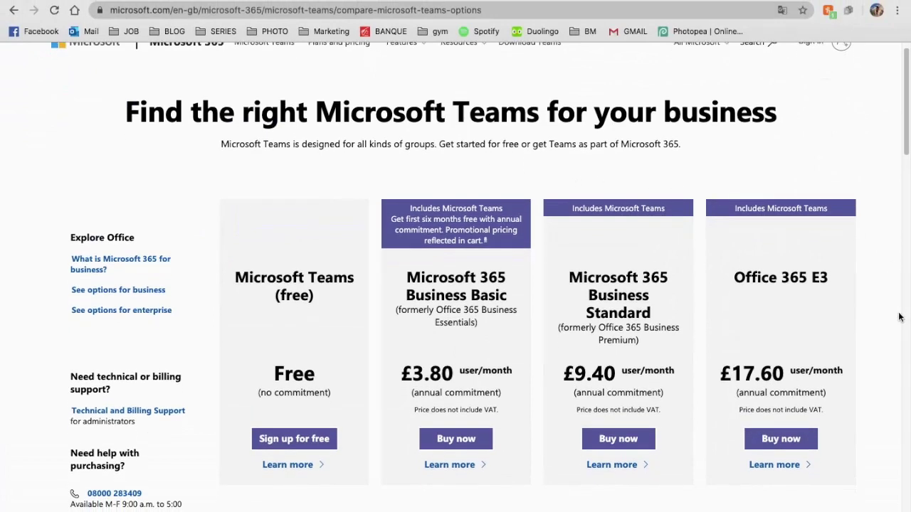